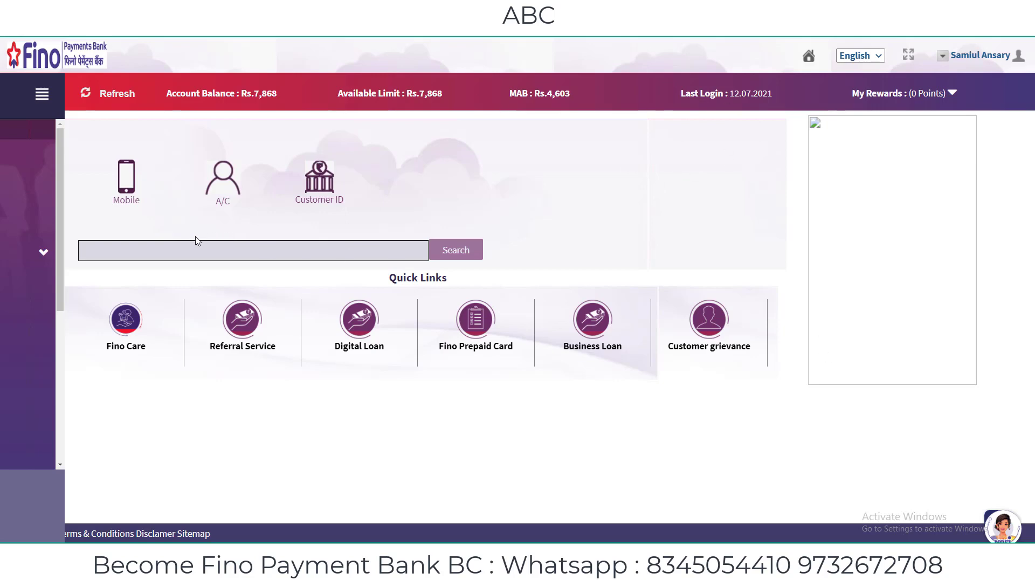
# Enter the customer's ID in the search box and choose the Customer ID search type.
pyautogui.click(128, 251)
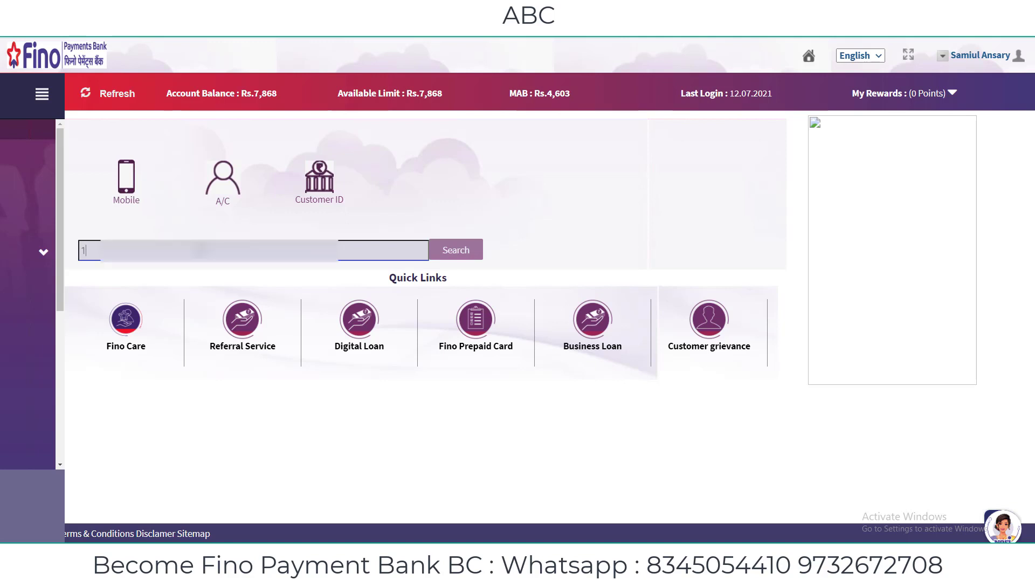
pyautogui.click(319, 183)
# Load the customer's profile and select the Pratham Savings Account with its Rs. 1161.7 balance.
pyautogui.click(460, 248)
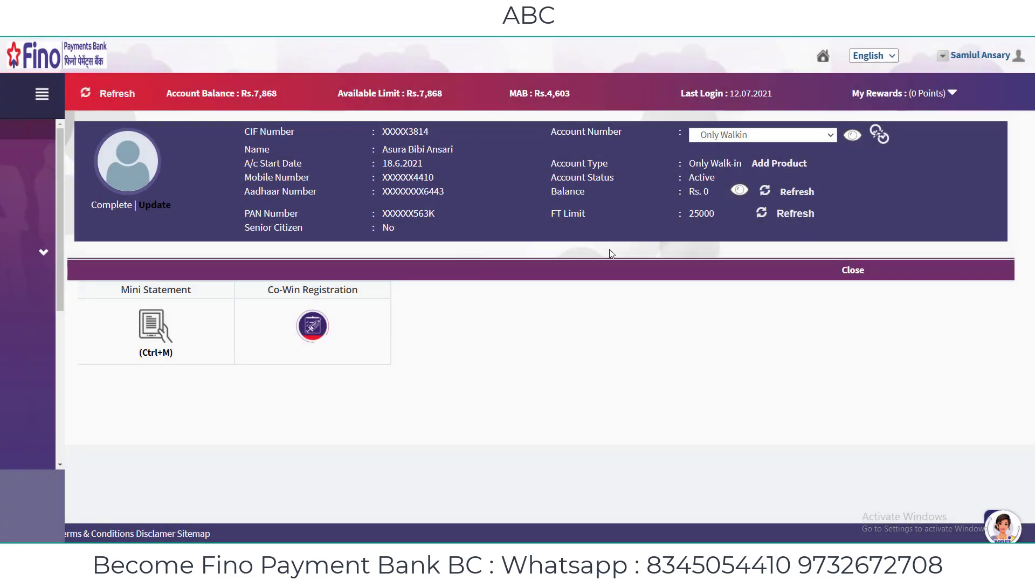
pyautogui.moveTo(551, 132); pyautogui.dragTo(641, 132)
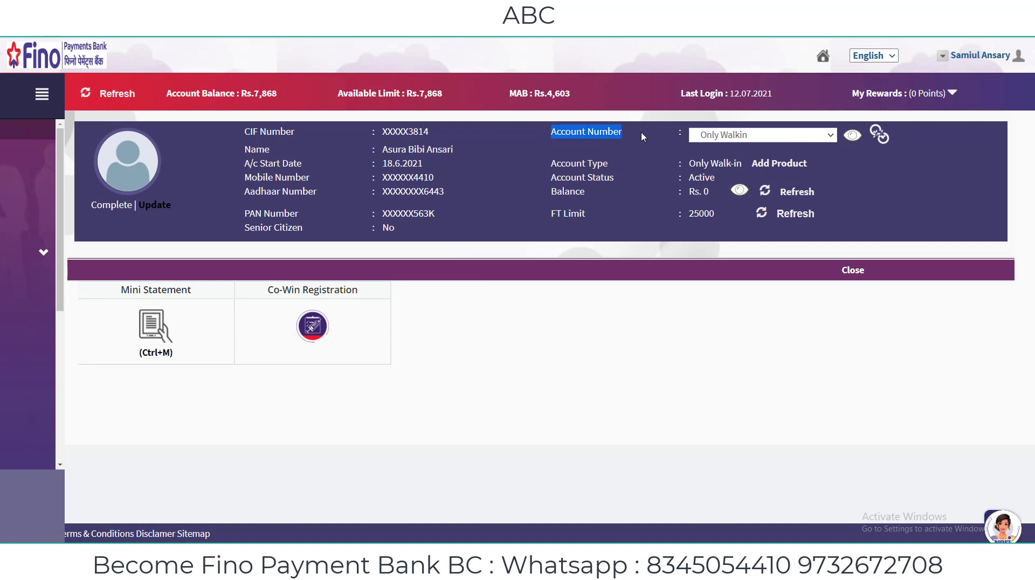
pyautogui.click(823, 138)
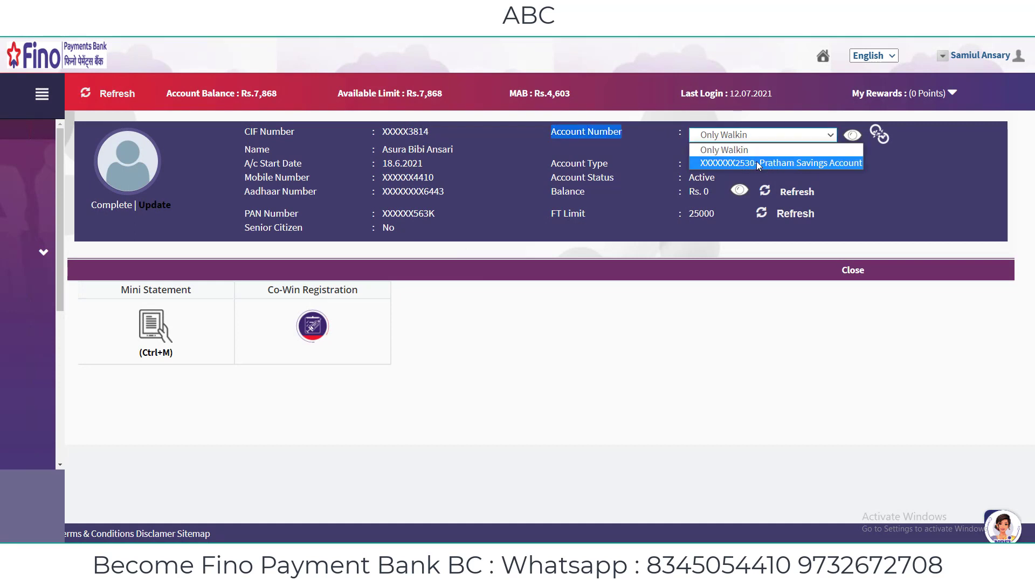
pyautogui.click(768, 163)
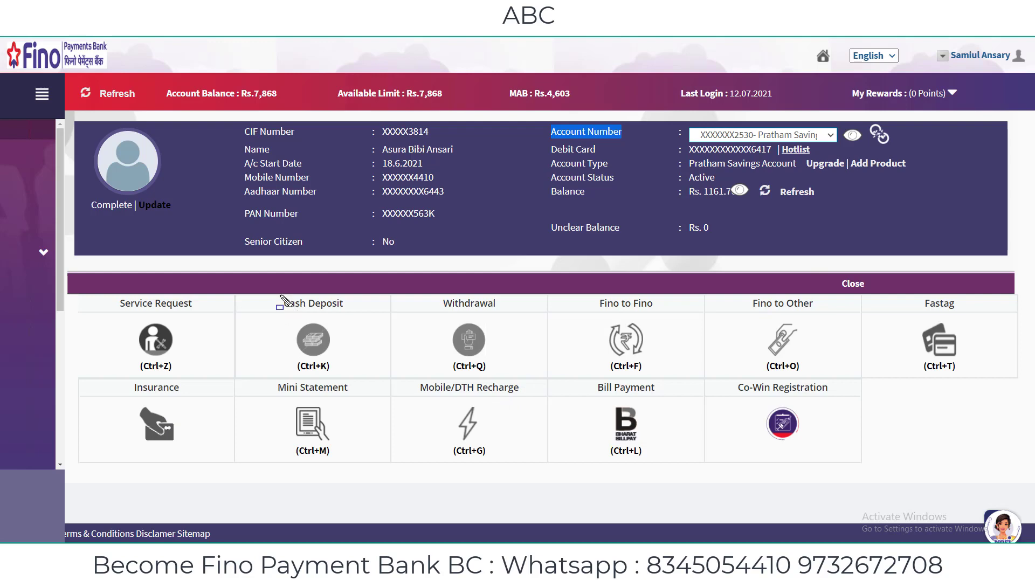
pyautogui.moveTo(395, 379); pyautogui.dragTo(367, 376)
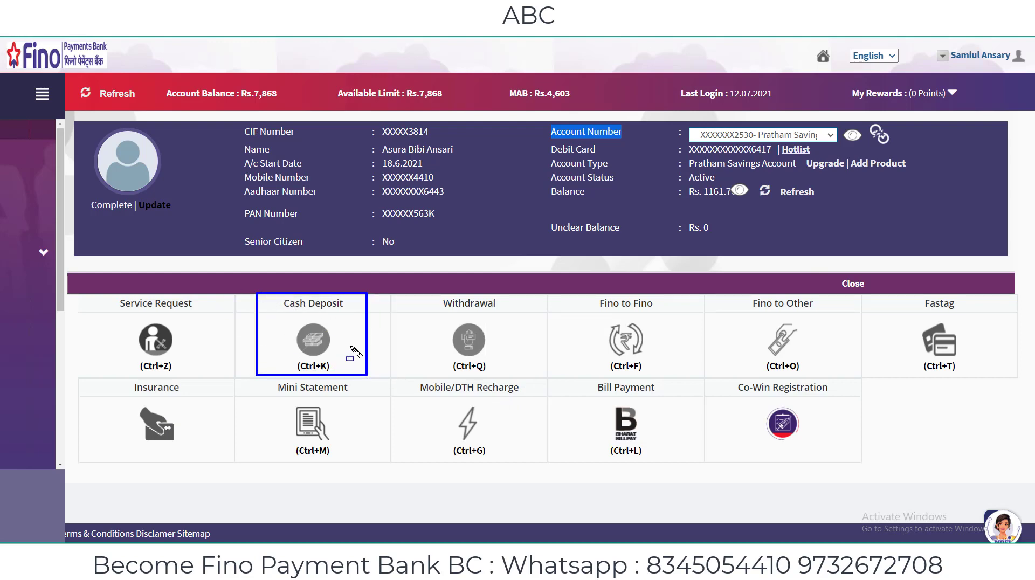
# Open the Cash Deposit form and review its fields, including the 3rd Party Cash Deposit option.
pyautogui.click(320, 345)
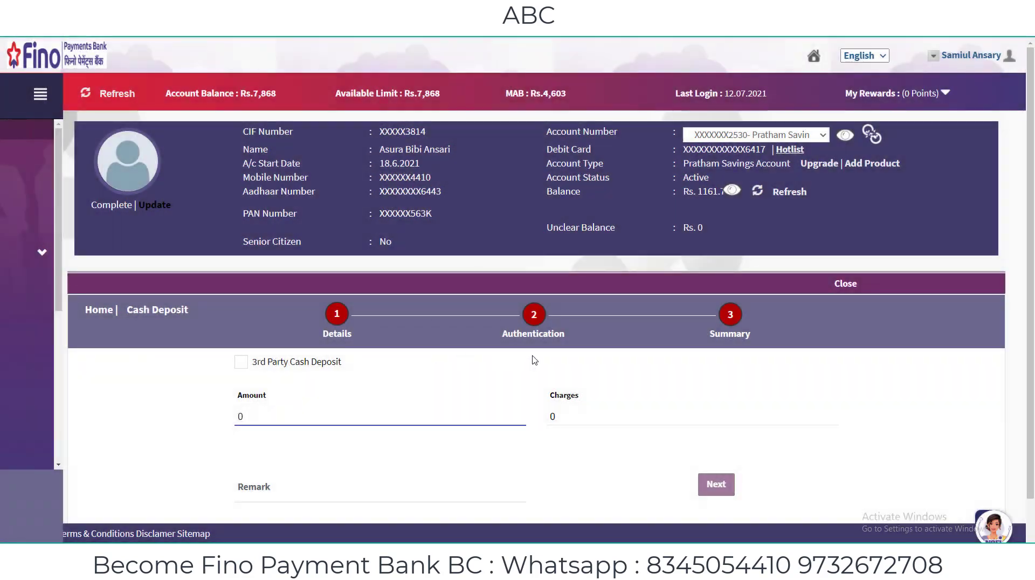
pyautogui.scroll(-1, 565, 365)
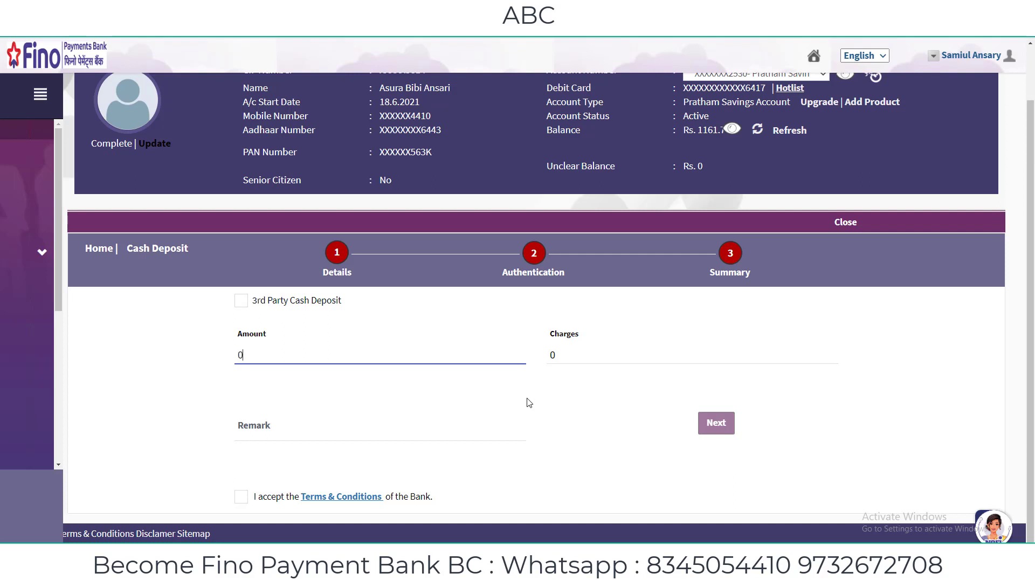
pyautogui.moveTo(215, 286); pyautogui.dragTo(372, 309)
pyautogui.click(246, 305)
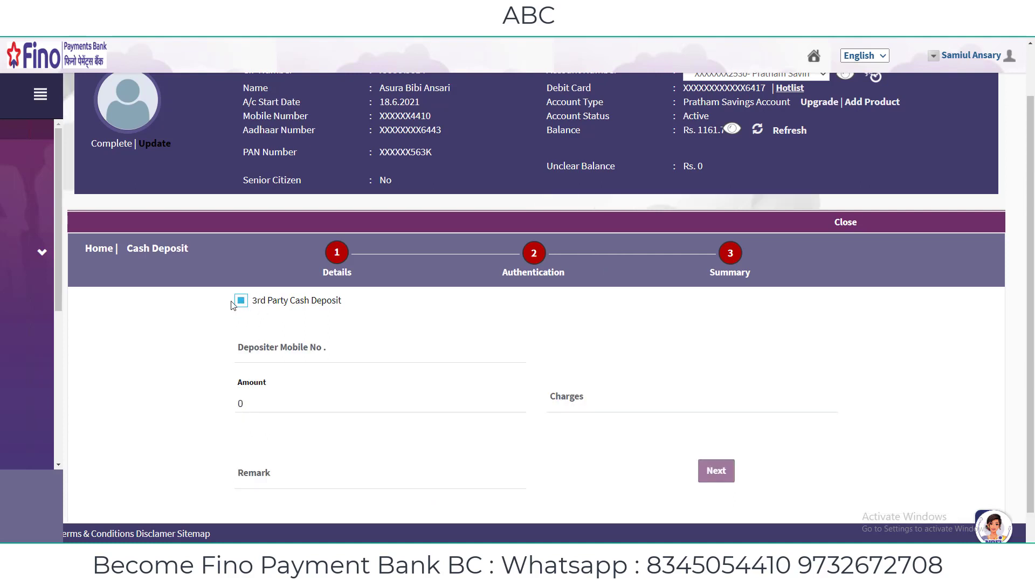
pyautogui.scroll(-1, 411, 367)
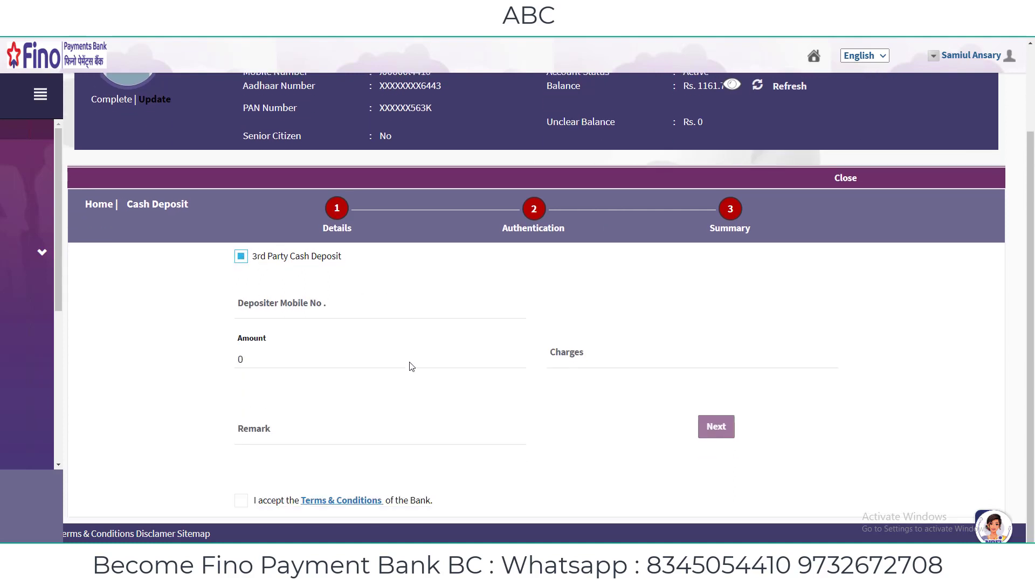
pyautogui.click(299, 306)
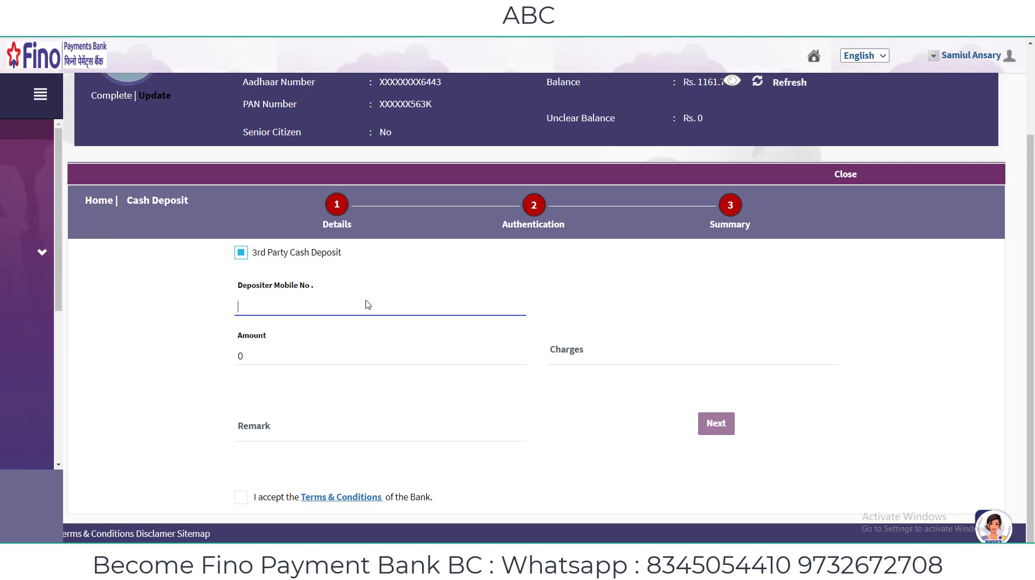
pyautogui.click(257, 360)
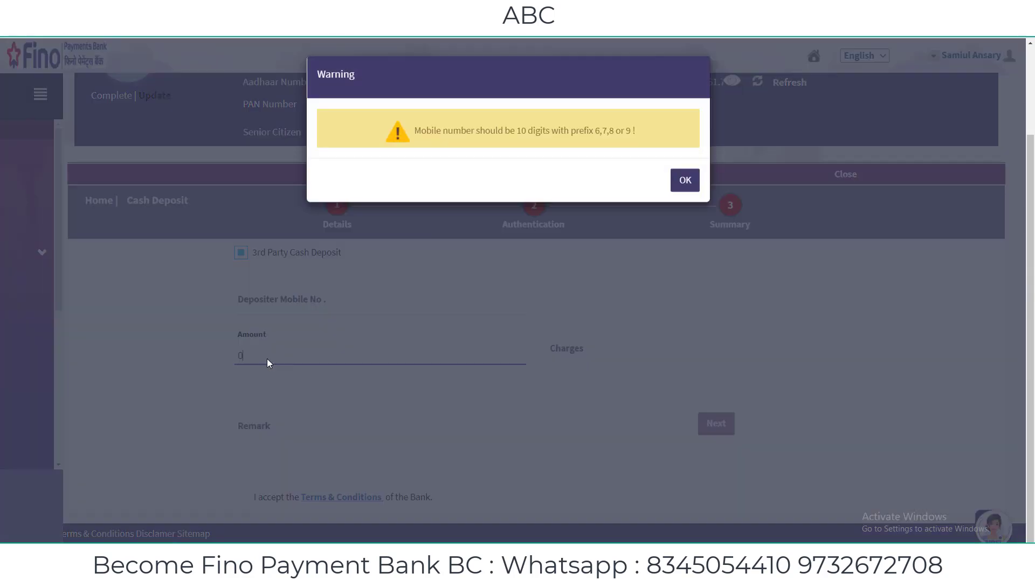
pyautogui.click(584, 274)
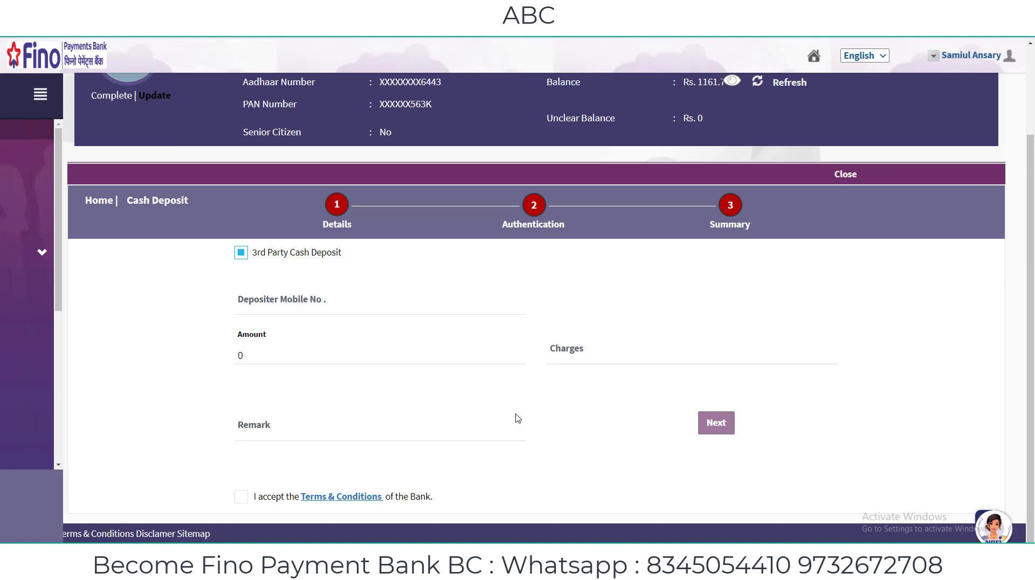
pyautogui.click(243, 254)
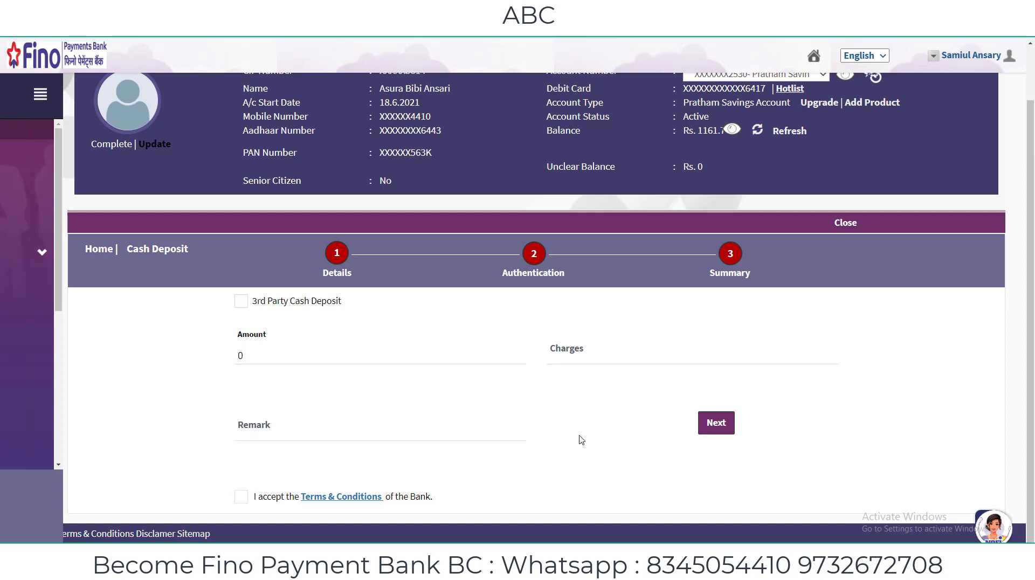
# Mark the deposit as 3rd Party Cash Deposit and enter the depositor's mobile number.
pyautogui.click(263, 301)
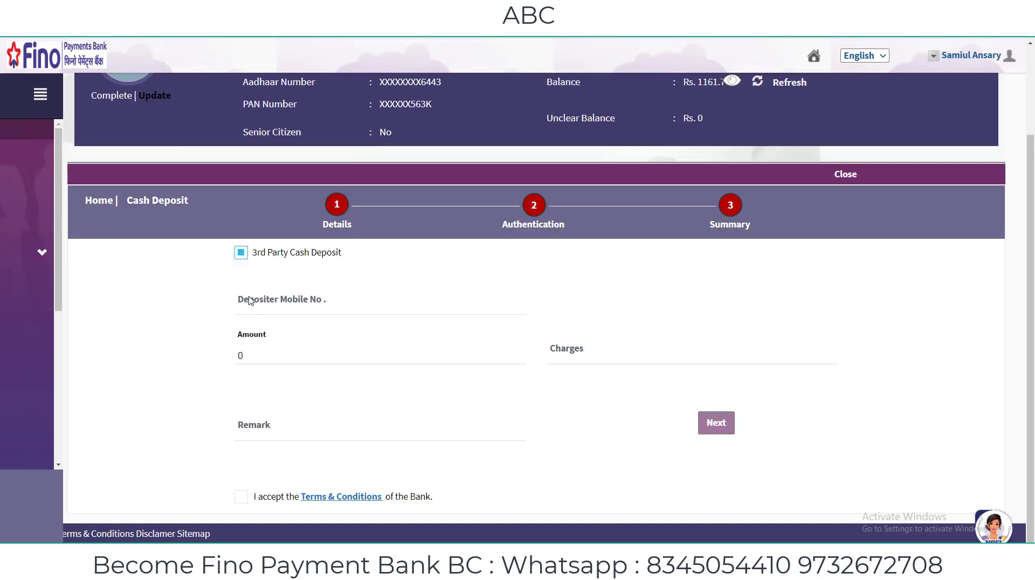
pyautogui.click(311, 306)
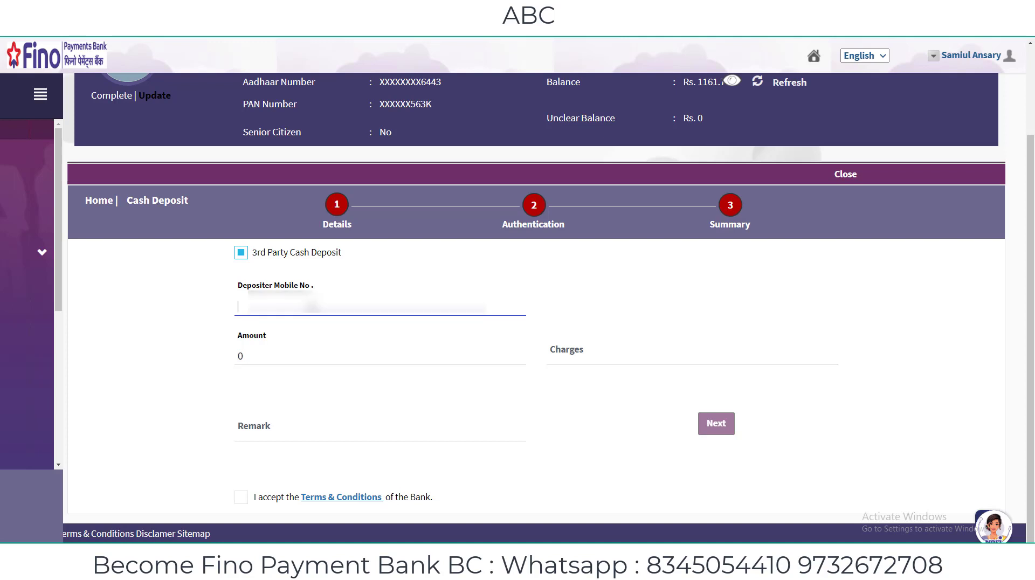
pyautogui.write('70')
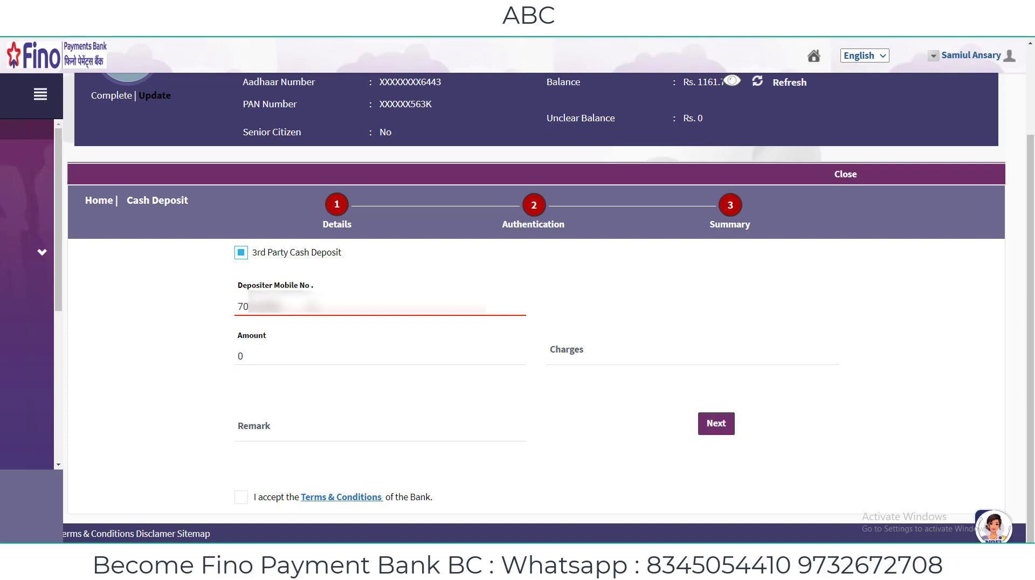
# Set the deposit amount to 100, accept the Terms & Conditions, and proceed to authentication.
pyautogui.click(288, 356)
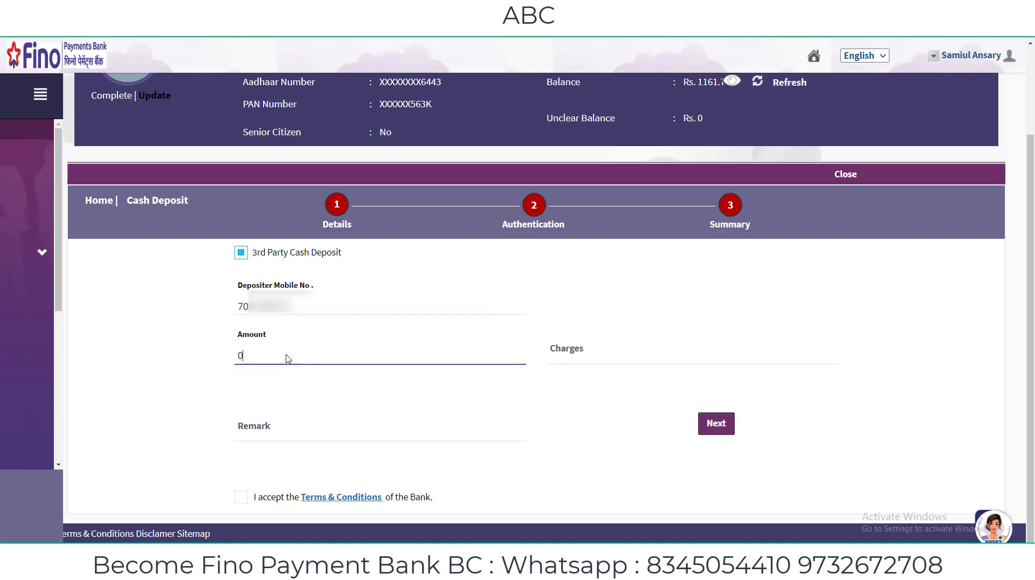
pyautogui.write('100')
pyautogui.click(179, 381)
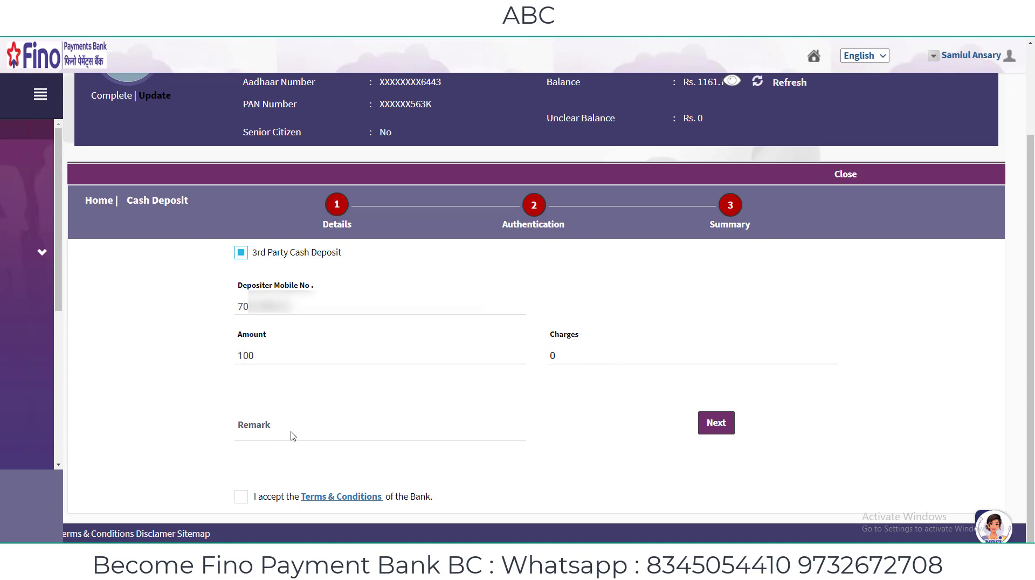
pyautogui.click(241, 497)
pyautogui.click(723, 430)
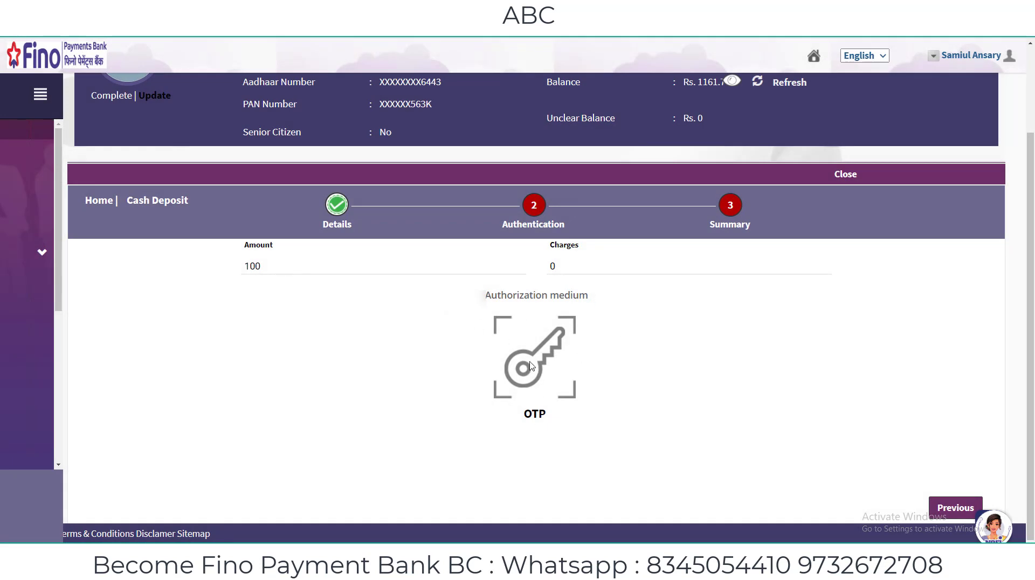
# Choose OTP authorization, enter the one-time code, and submit to credit the 100 deposit.
pyautogui.click(535, 381)
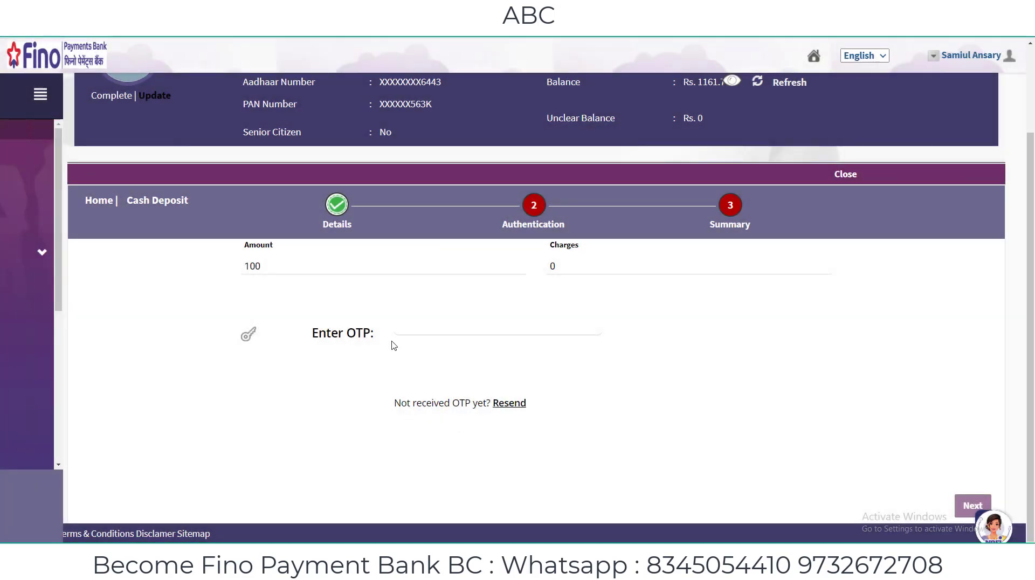
pyautogui.click(411, 330)
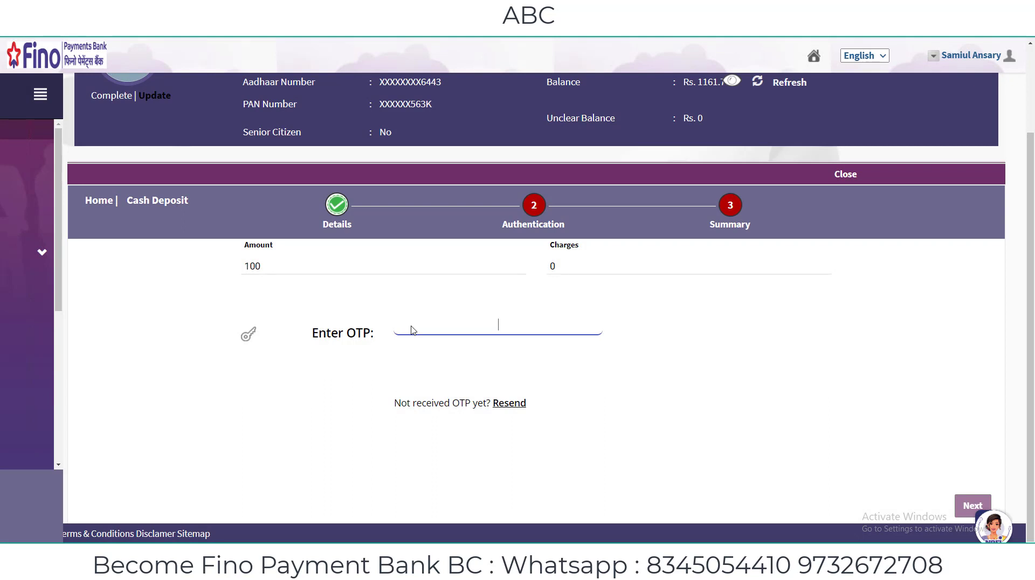
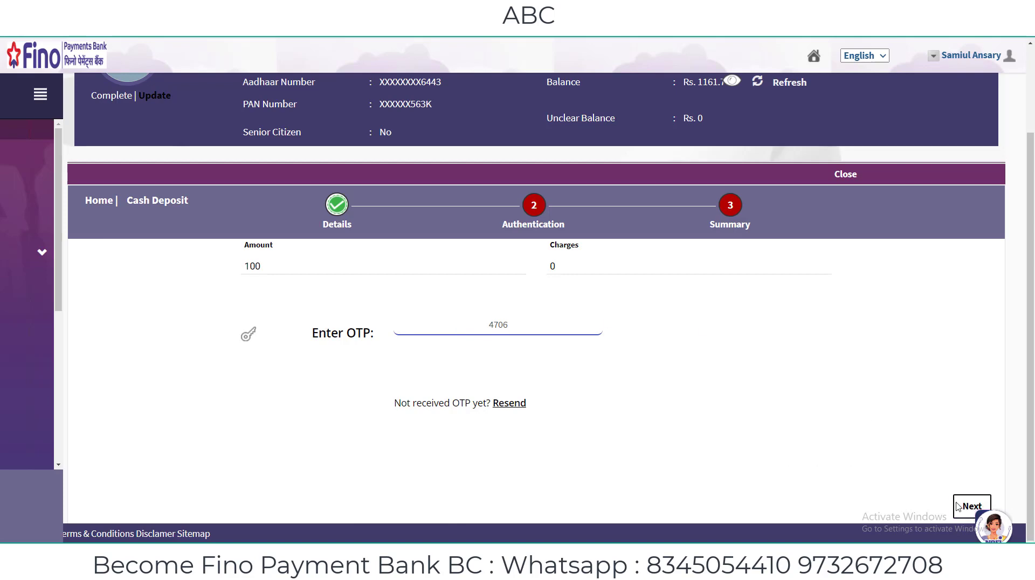
pyautogui.click(971, 506)
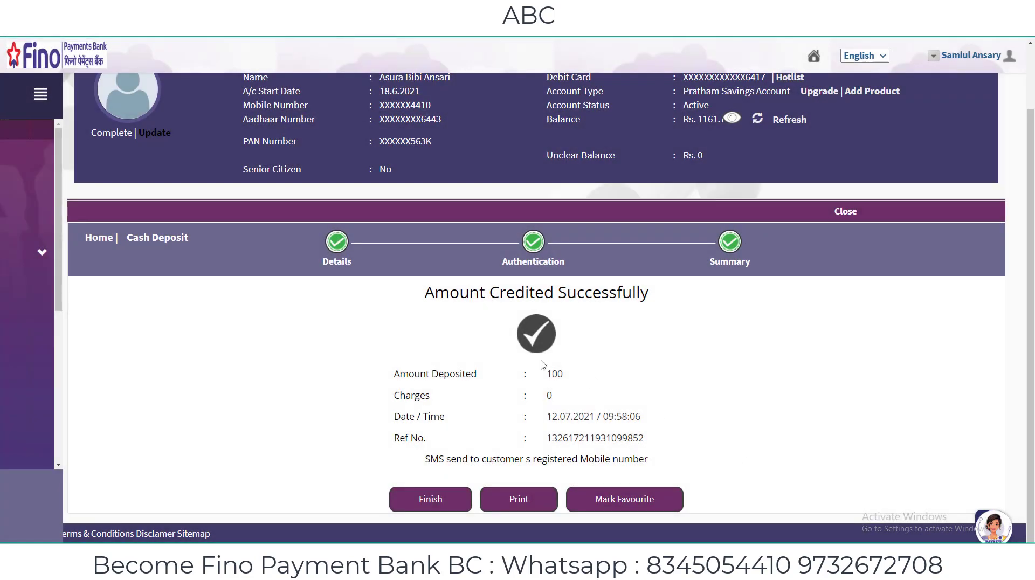
# Highlight the Amount Credited Successfully message, then return to the Home services dashboard.
pyautogui.moveTo(426, 294); pyautogui.dragTo(645, 303)
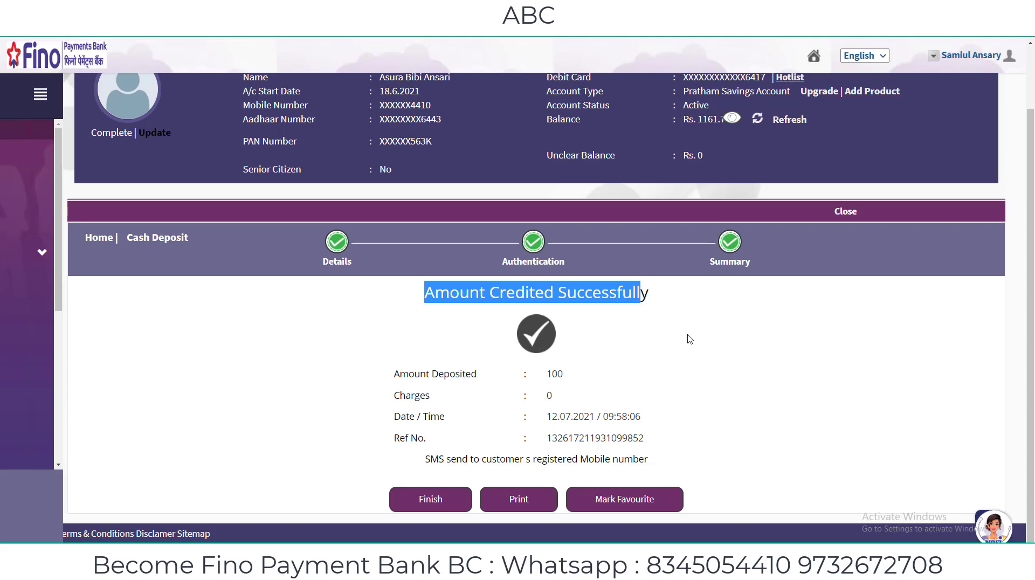
pyautogui.click(105, 238)
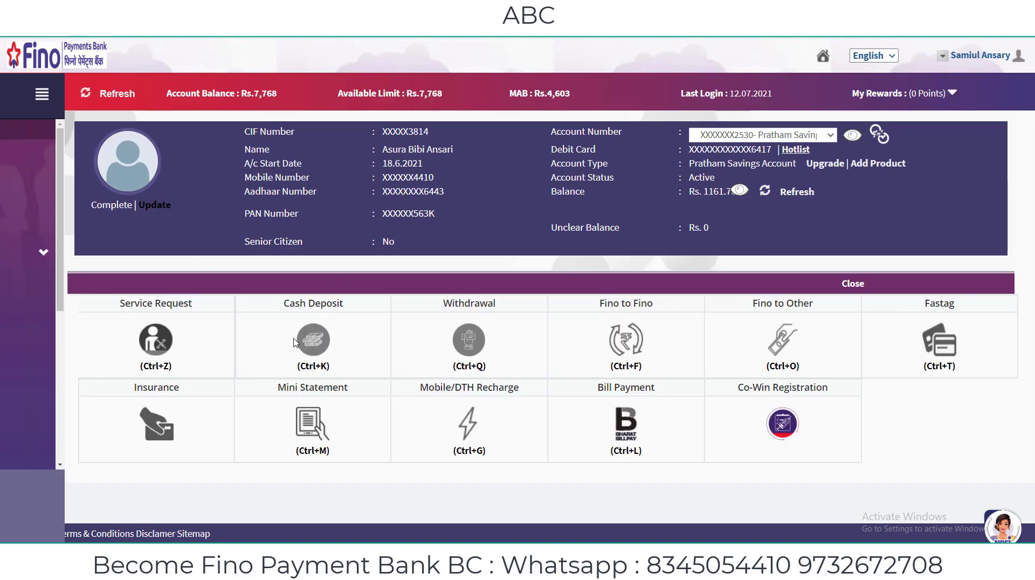
pyautogui.click(303, 334)
pyautogui.scroll(-1, 469, 421)
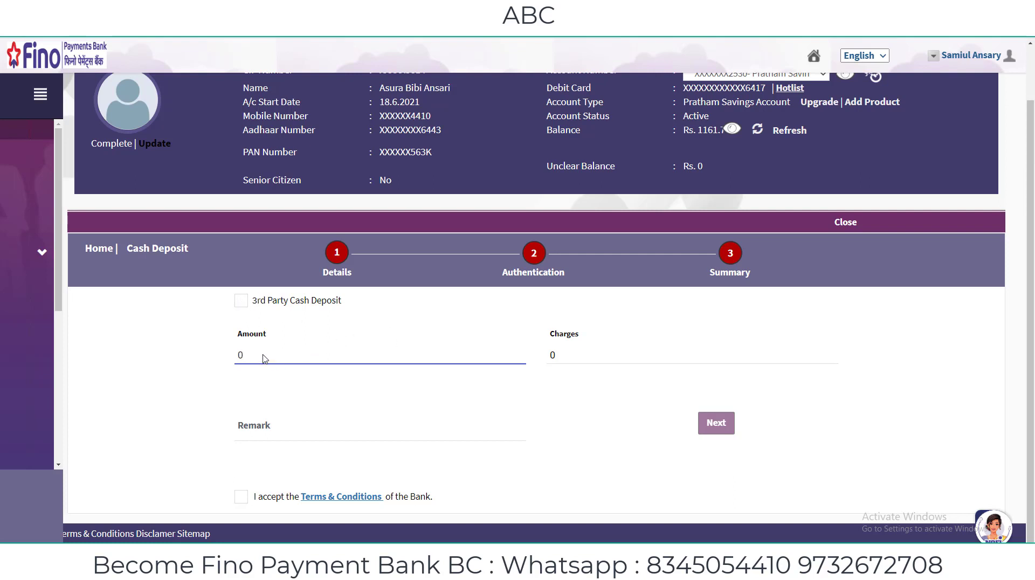
pyautogui.write('100')
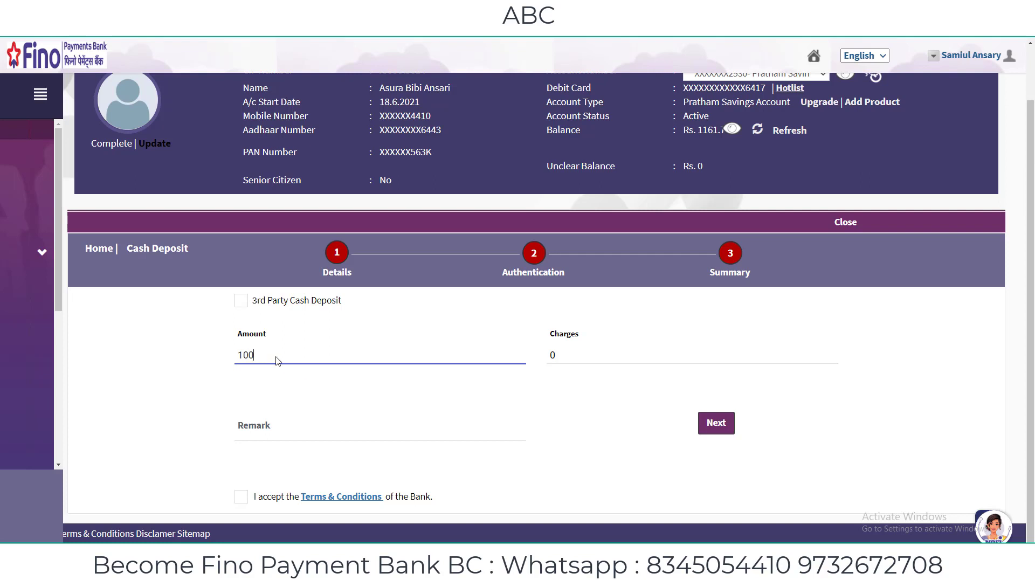
pyautogui.click(173, 423)
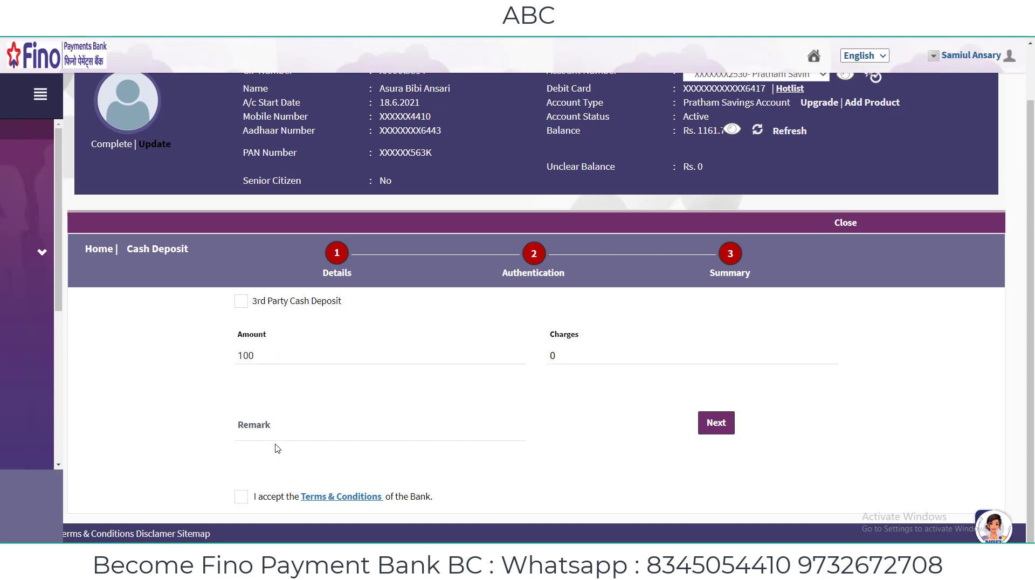
pyautogui.click(241, 497)
pyautogui.click(724, 429)
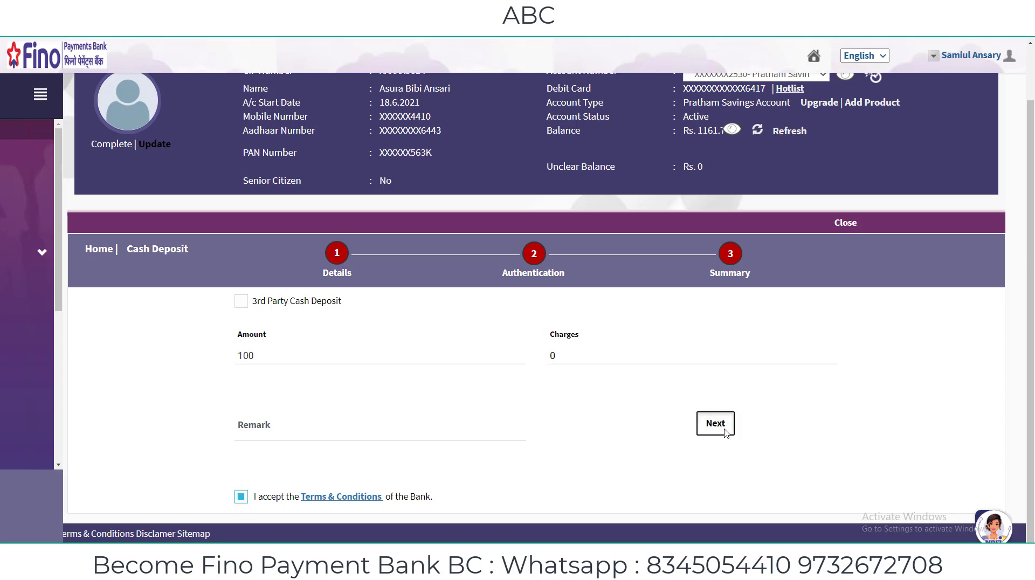
pyautogui.scroll(-2, 642, 464)
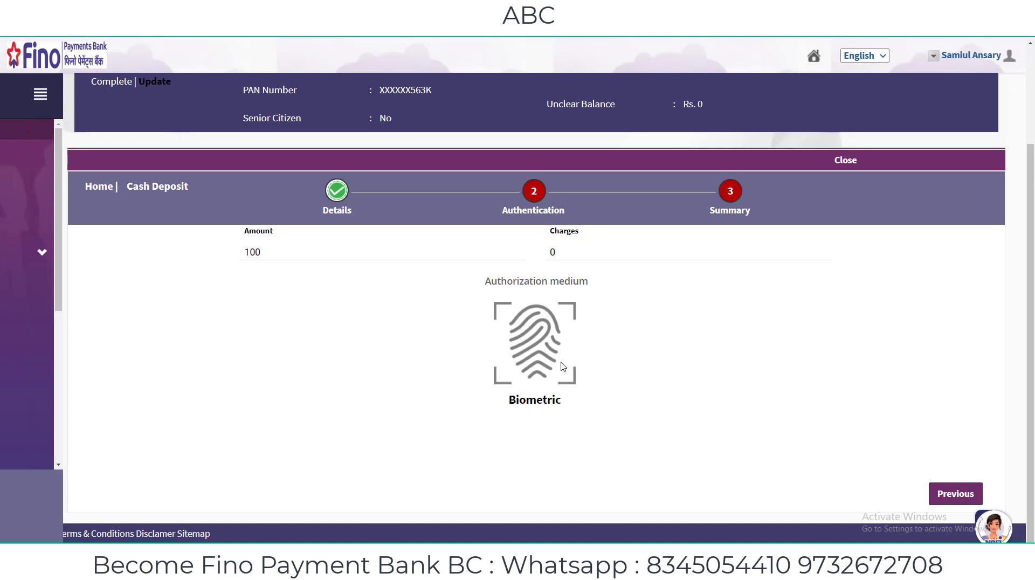
pyautogui.scroll(2, 553, 365)
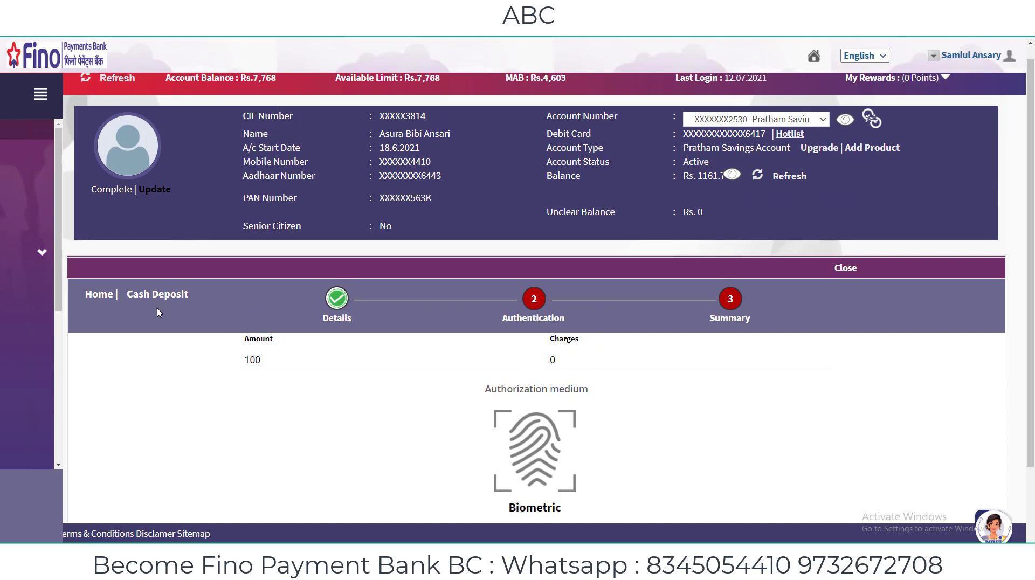
pyautogui.click(100, 294)
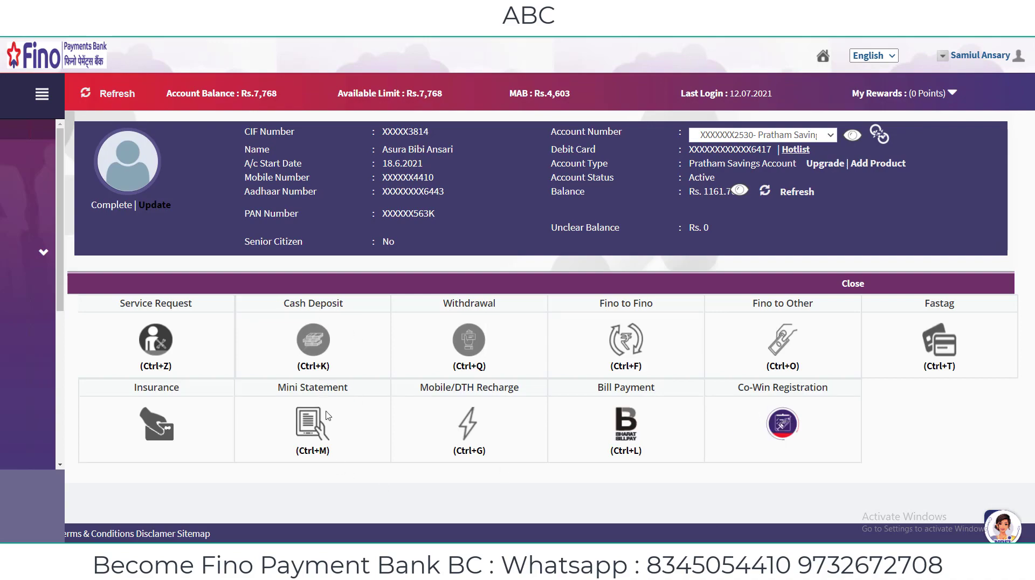
# Open the Mini Statement and mark the 12/07/2021 Cash Deposit row: 100.00, Success, balance 1261.76.
pyautogui.click(311, 421)
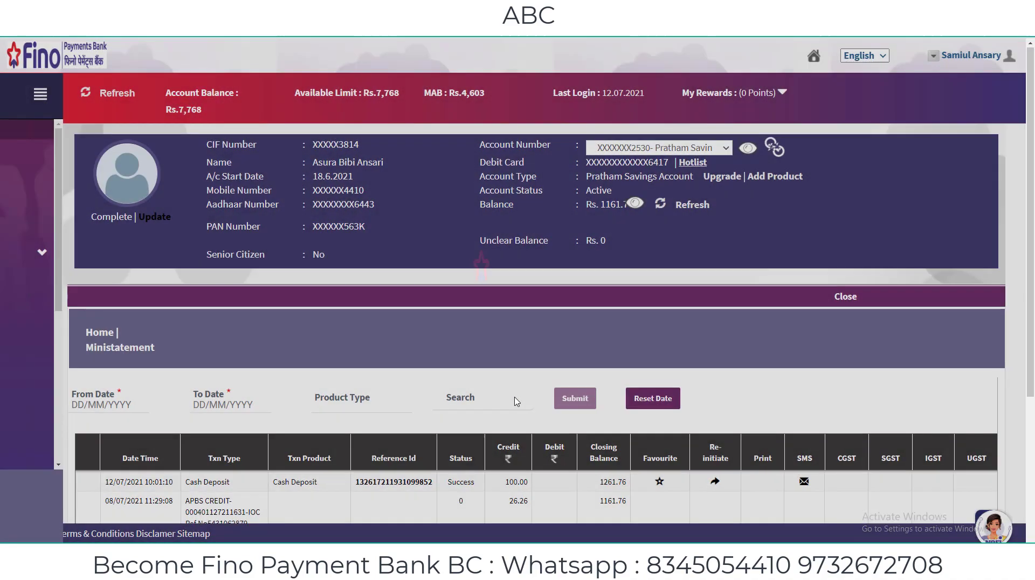
pyautogui.scroll(-2, 598, 385)
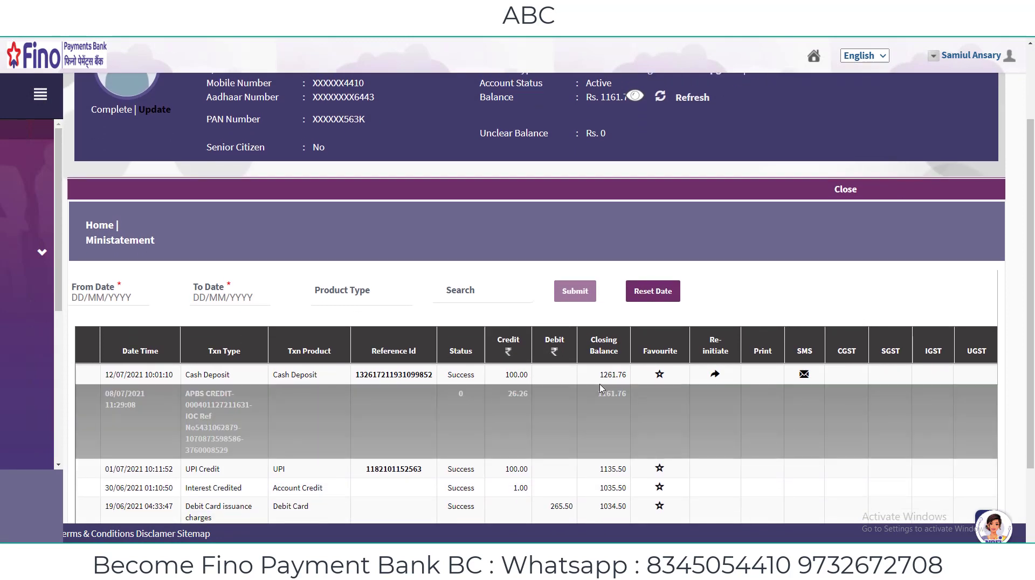
pyautogui.moveTo(93, 364); pyautogui.dragTo(172, 399)
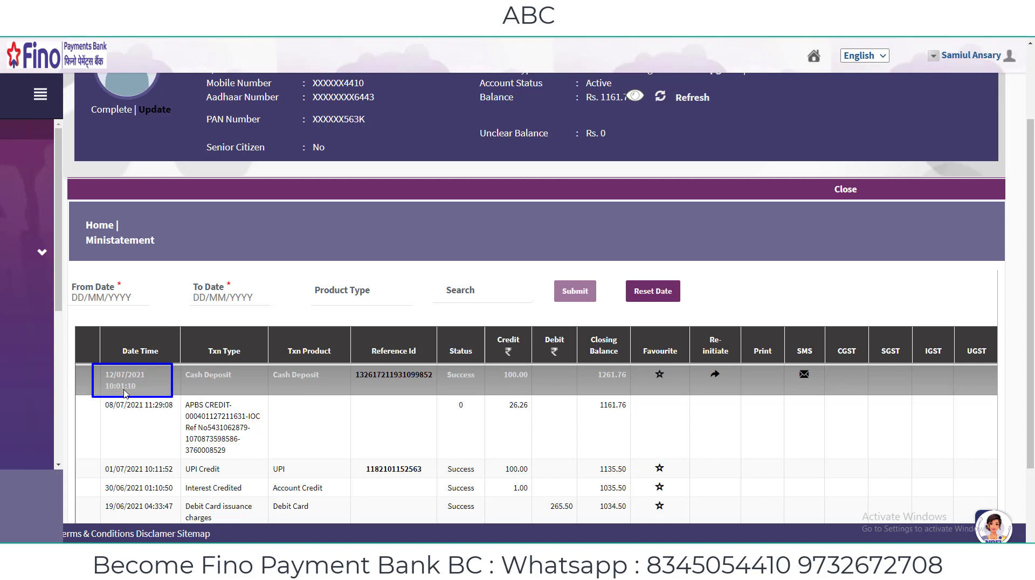
pyautogui.moveTo(176, 355); pyautogui.dragTo(244, 389)
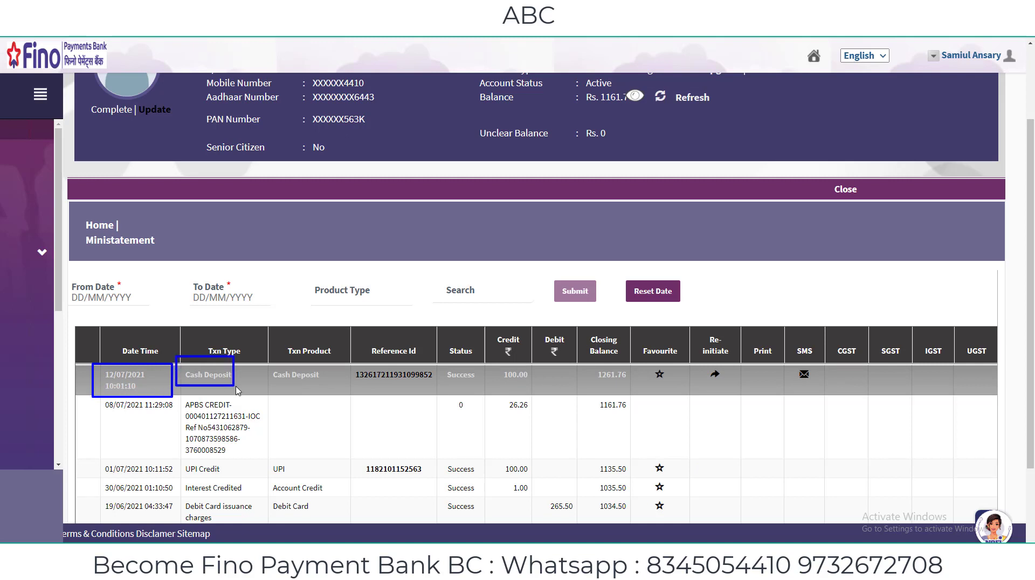
pyautogui.moveTo(350, 360)
pyautogui.mouseDown()
pyautogui.moveTo(425, 396)
pyautogui.moveTo(422, 387)
pyautogui.moveTo(533, 390)
pyautogui.mouseUp()
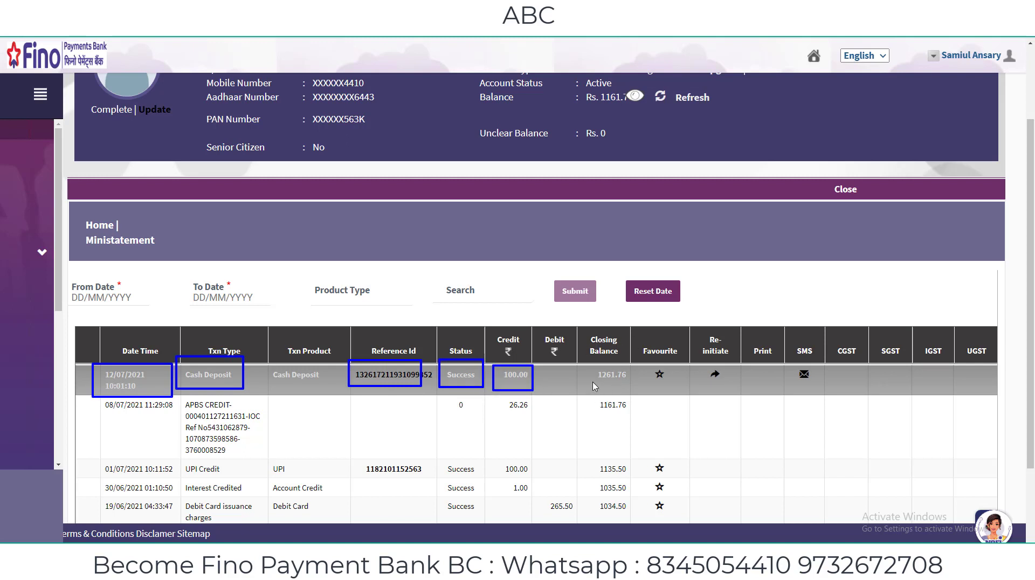
pyautogui.moveTo(578, 364); pyautogui.dragTo(637, 389)
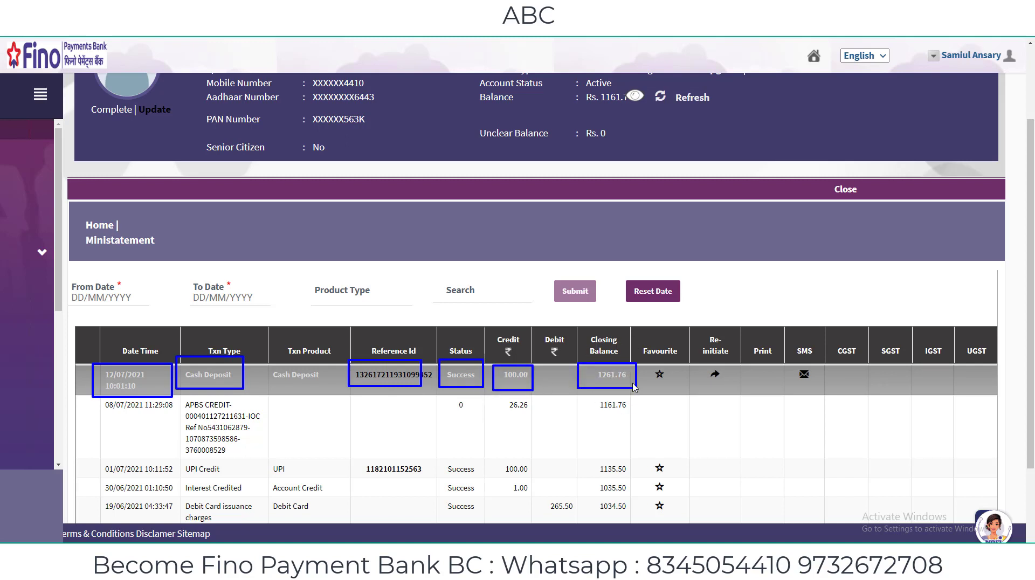